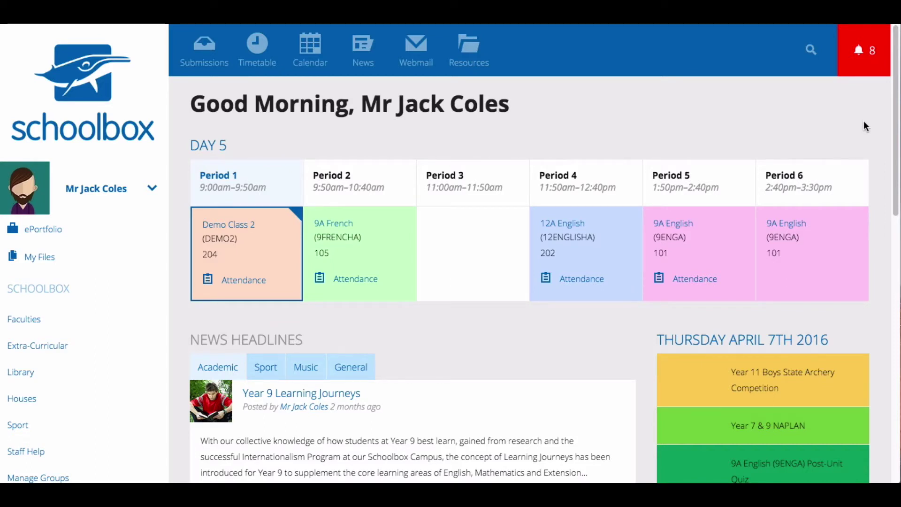
Step: Go through Submissions to the 9A English class page and open the TEEL Paragraph Writing Task's actions menu
{"action": "left_click", "coordinate": [870, 54]}
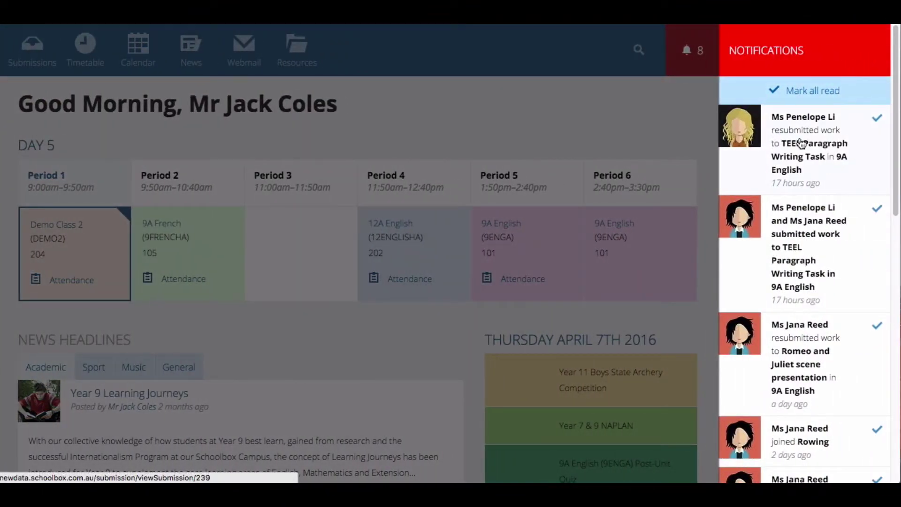
{"action": "left_click", "coordinate": [692, 64]}
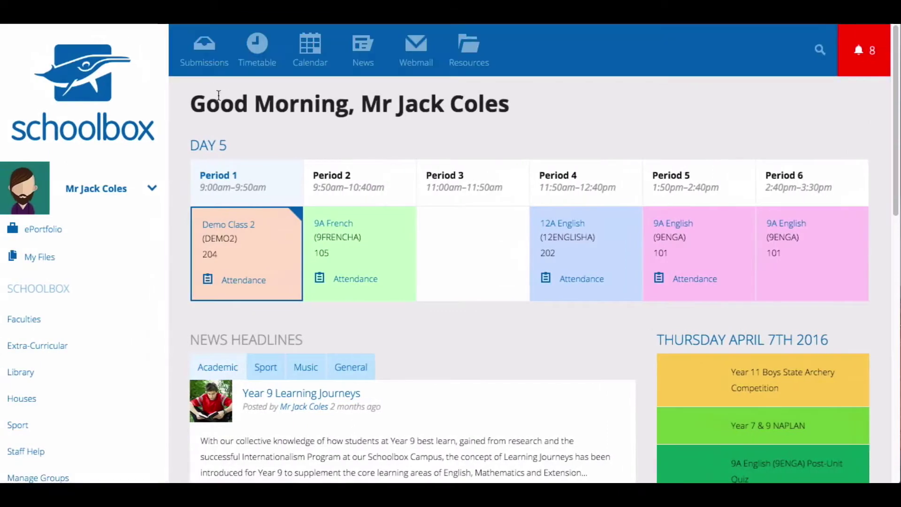
{"action": "left_click", "coordinate": [198, 65]}
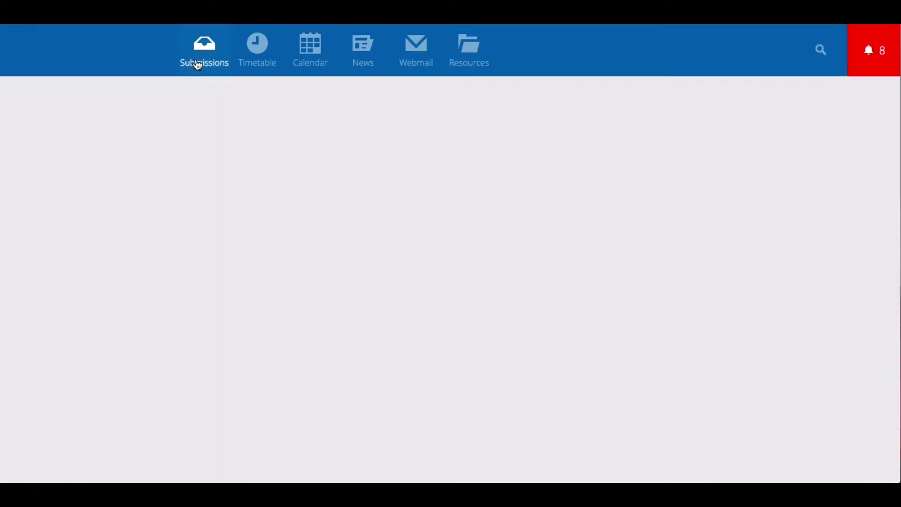
{"action": "left_click_drag", "start_coordinate": [895, 95], "coordinate": [875, 332]}
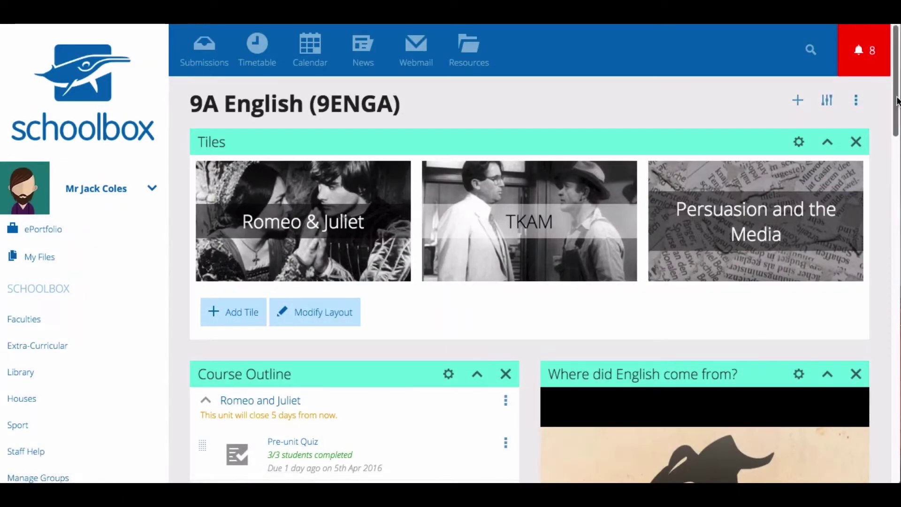
{"action": "left_click_drag", "start_coordinate": [897, 101], "coordinate": [885, 222]}
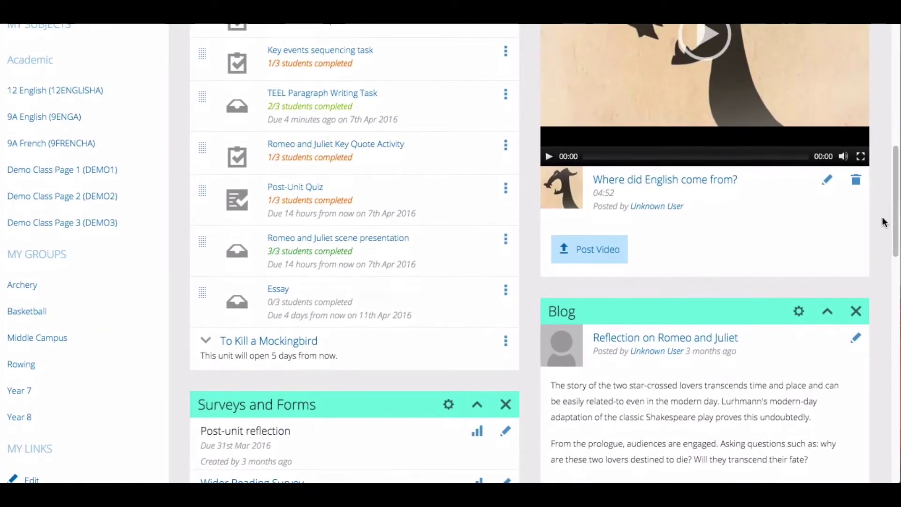
{"action": "left_click", "coordinate": [505, 95]}
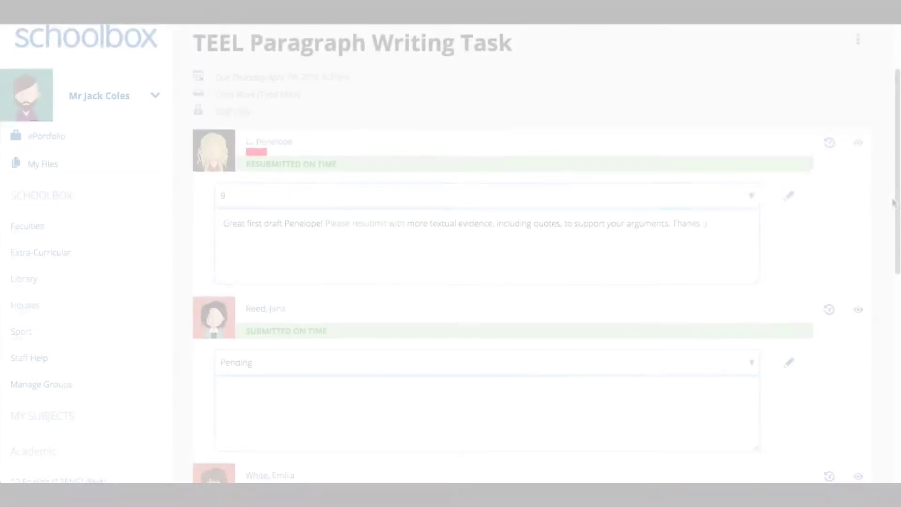
Step: Review the results list and select the first student's existing feedback comment
{"action": "scroll", "coordinate": [888, 226], "scroll_direction": "down", "scroll_amount": 5}
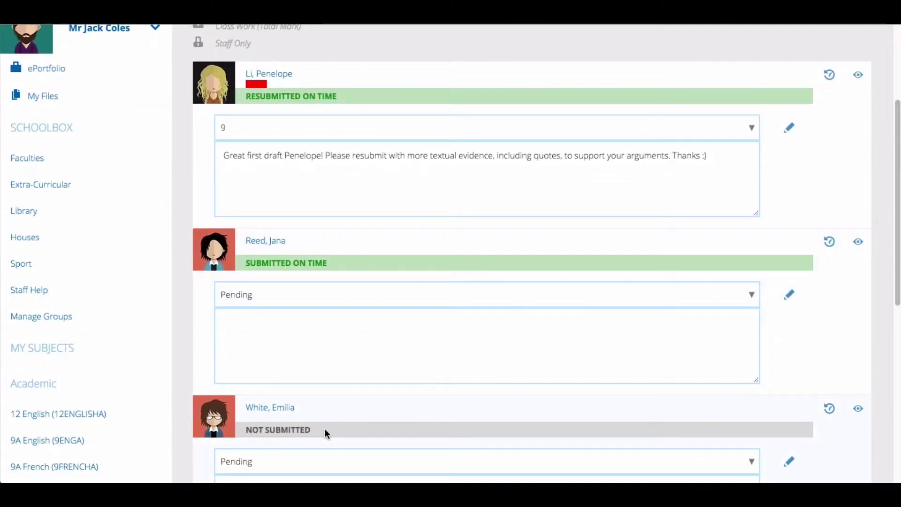
{"action": "left_click_drag", "start_coordinate": [330, 261], "coordinate": [290, 263]}
{"action": "left_click", "coordinate": [346, 258]}
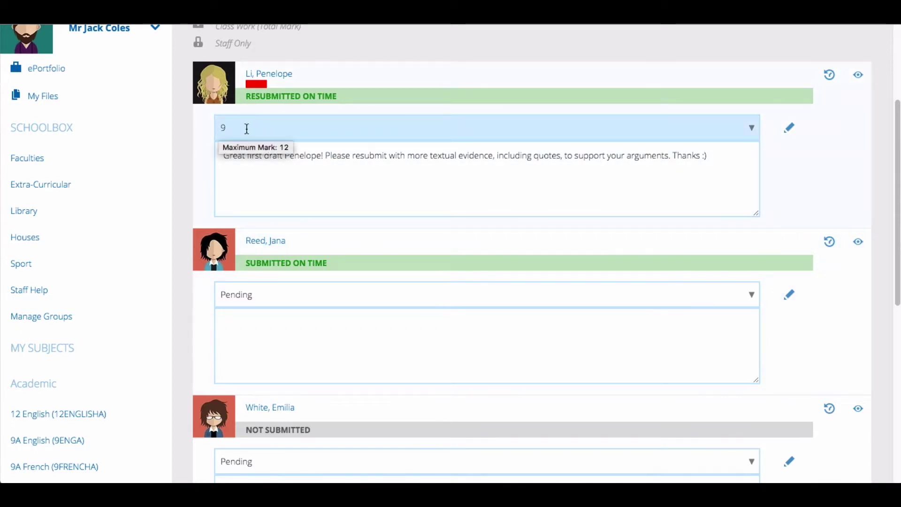
{"action": "triple_click", "coordinate": [287, 157]}
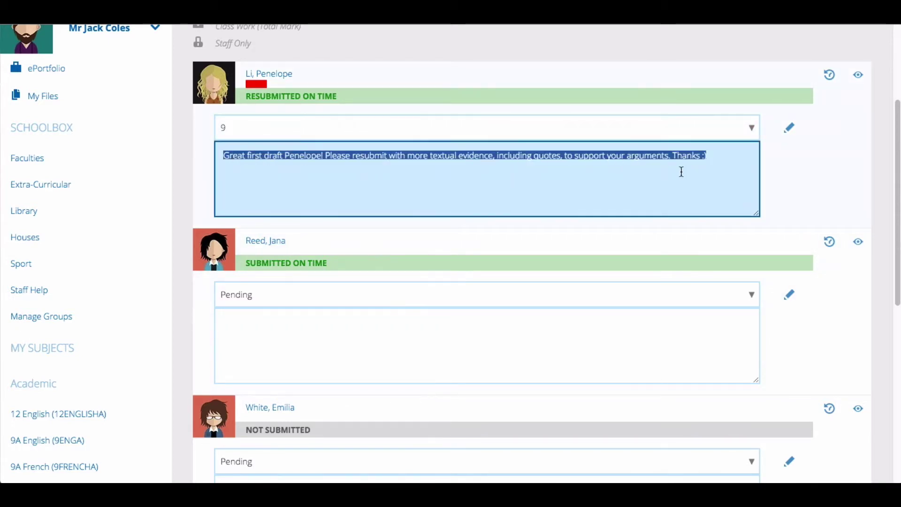
{"action": "left_click", "coordinate": [742, 179]}
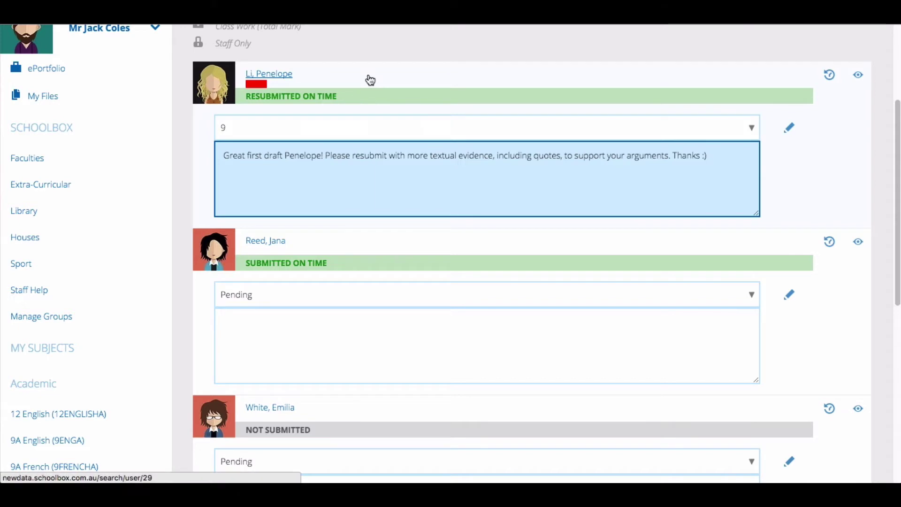
Step: Mark the third student Not Submitted with an on-time submission reminder, then open the second student's submission
{"action": "scroll", "coordinate": [561, 308], "scroll_direction": "down", "scroll_amount": 1}
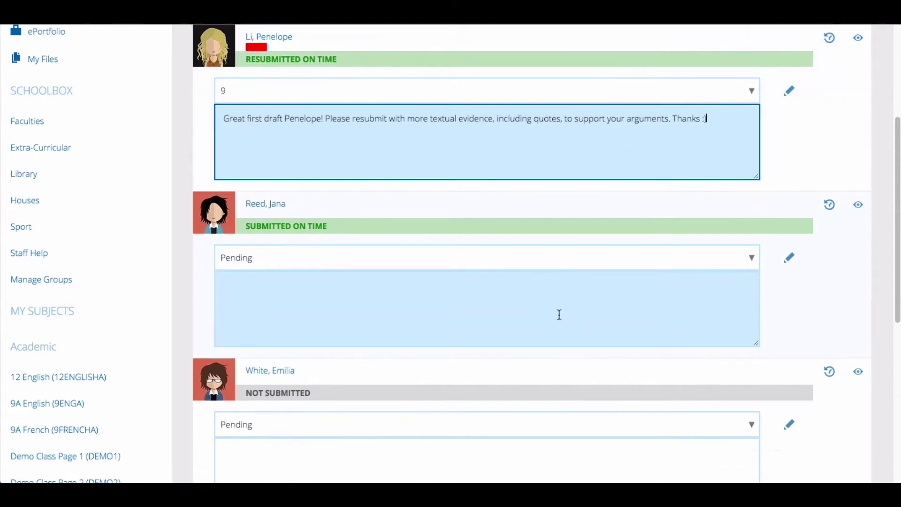
{"action": "scroll", "coordinate": [557, 332], "scroll_direction": "down", "scroll_amount": 1}
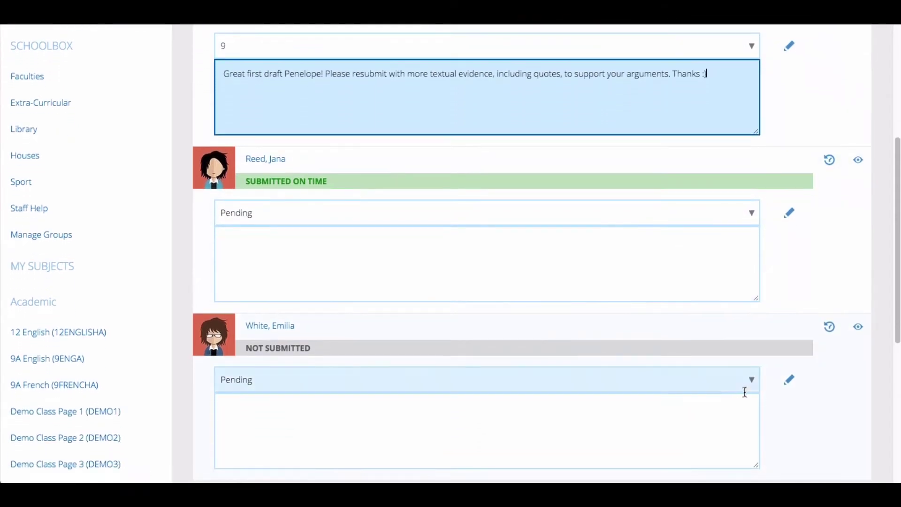
{"action": "left_click", "coordinate": [750, 380]}
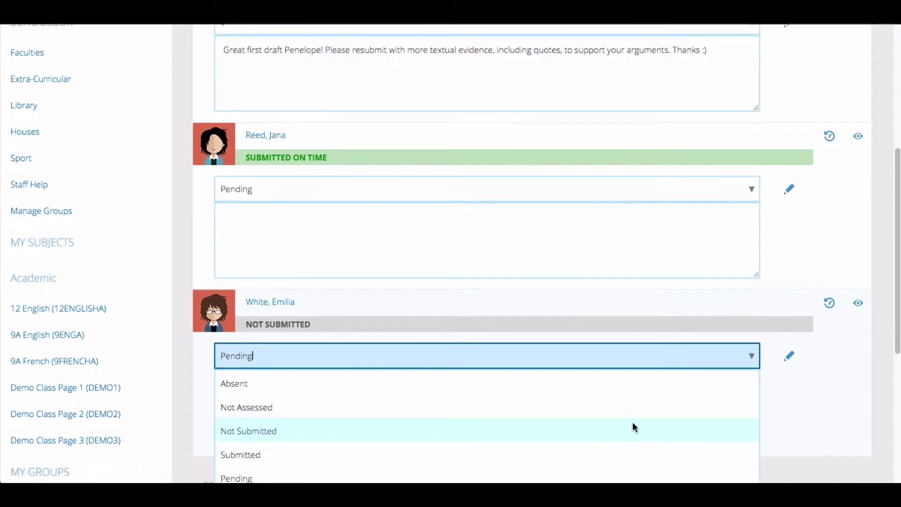
{"action": "left_click", "coordinate": [624, 429]}
{"action": "left_click", "coordinate": [534, 406]}
{"action": "type", "text": "Make sure you submit your"}
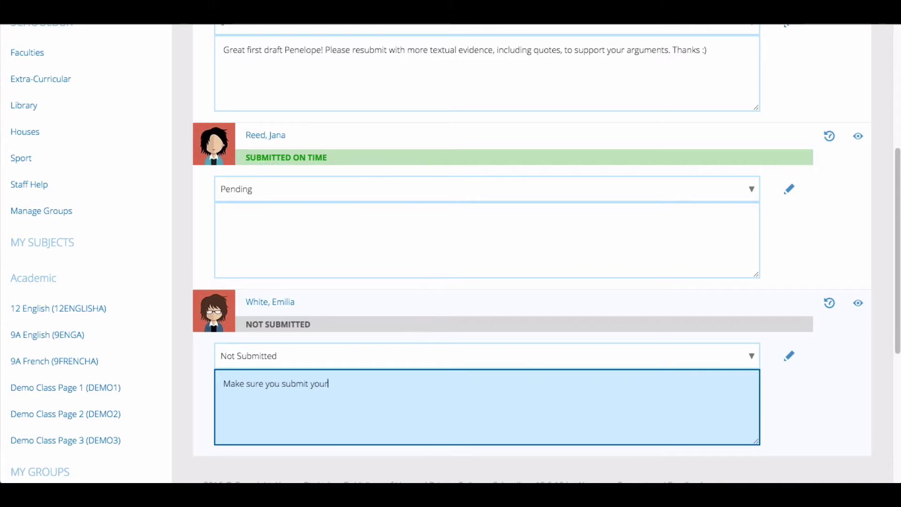
{"action": "type", "text": " work on time!"}
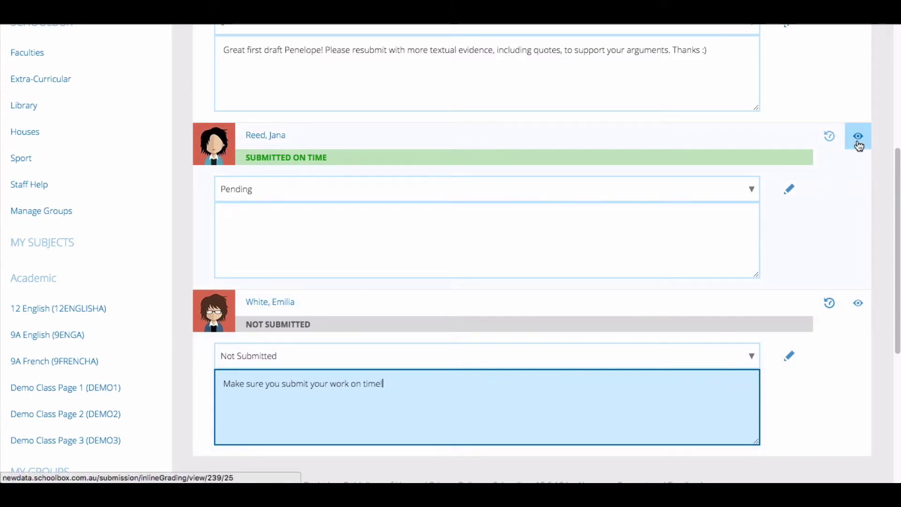
{"action": "left_click", "coordinate": [858, 145]}
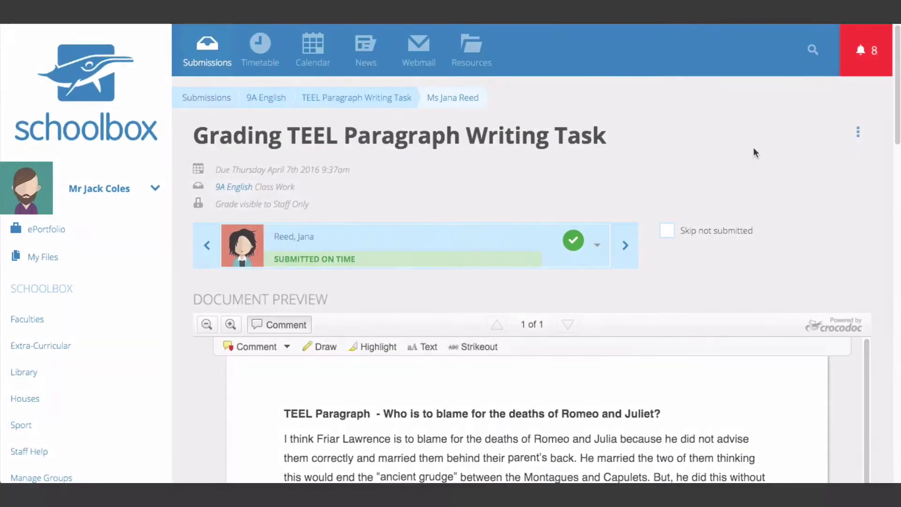
Step: Scroll down to the Document Preview pane showing the submitted TEEL paragraph
{"action": "left_click_drag", "start_coordinate": [896, 112], "coordinate": [854, 168]}
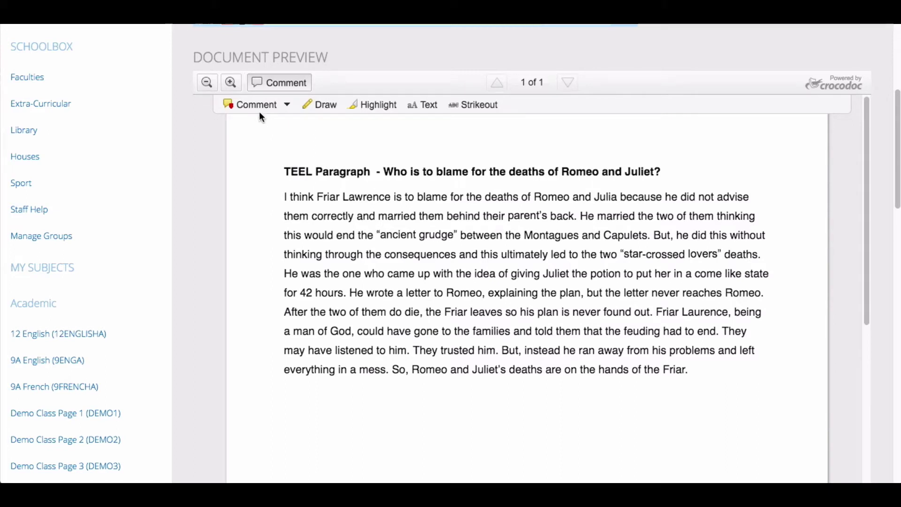
Step: Annotate the essay: comment 'Don't start sentences with 'I think'.', a red tick, and highlighted final sentences
{"action": "left_click", "coordinate": [294, 183]}
{"action": "type", "text": "Don't start sentences with 'I think'."}
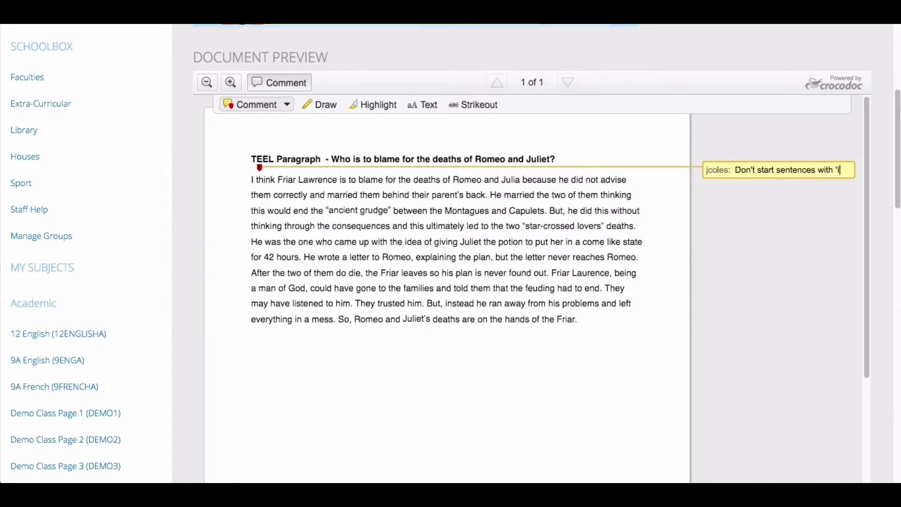
{"action": "left_click", "coordinate": [320, 104]}
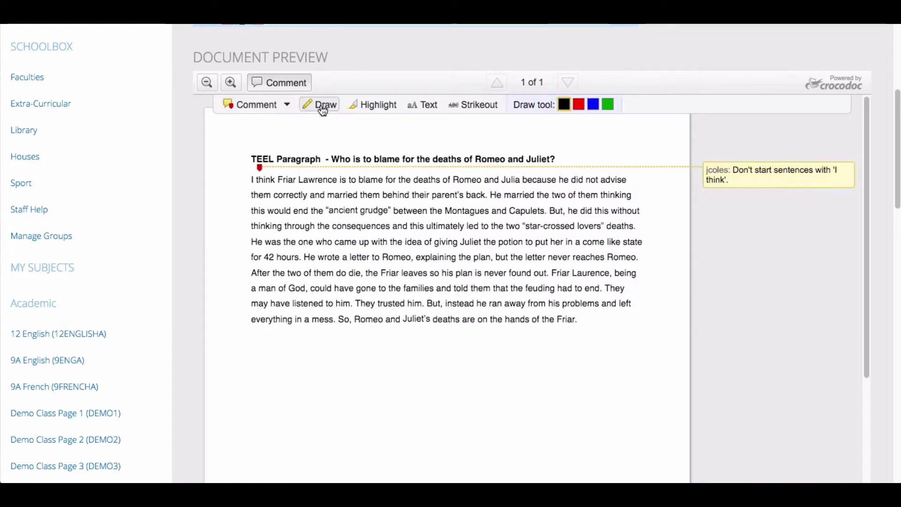
{"action": "left_click_drag", "start_coordinate": [652, 257], "coordinate": [672, 236]}
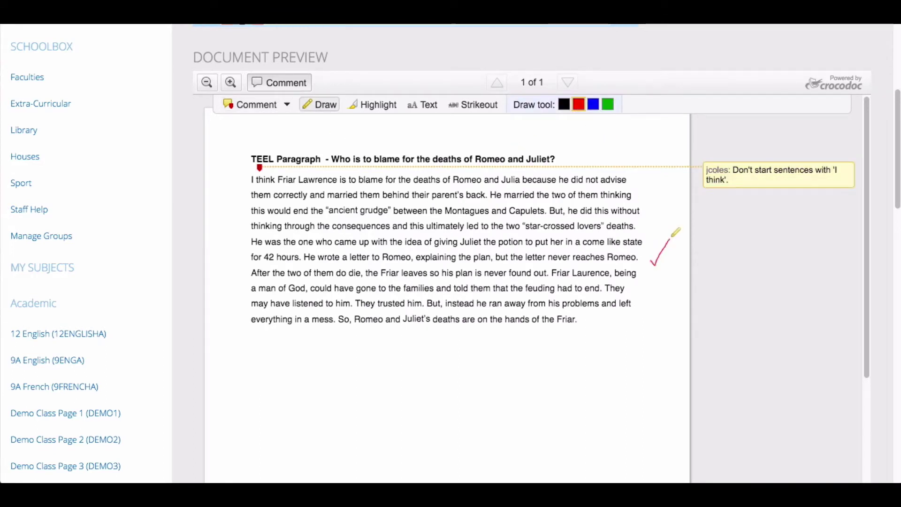
{"action": "left_click", "coordinate": [372, 104]}
{"action": "left_click_drag", "start_coordinate": [577, 319], "coordinate": [427, 303]}
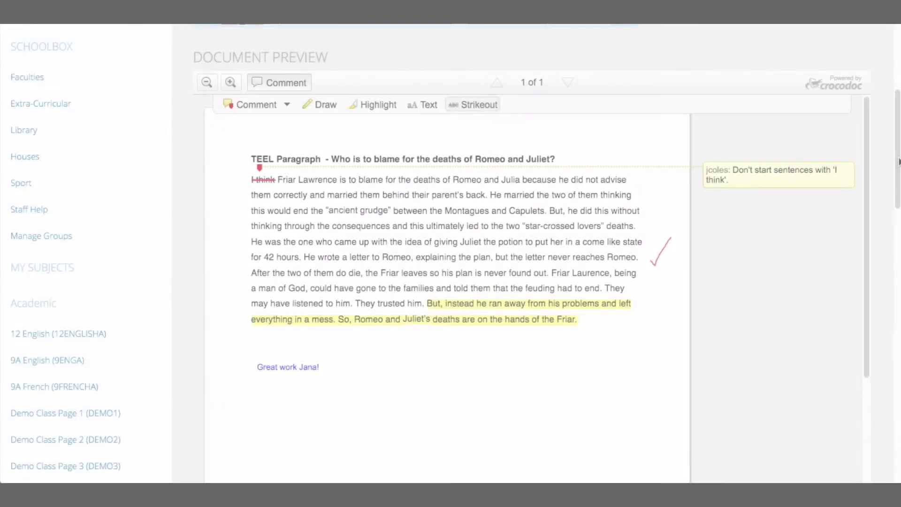
{"action": "scroll", "coordinate": [896, 250], "scroll_direction": "down", "scroll_amount": 7}
Step: Open the 54% plagiarism report and show the matching sources beside the analyzed essay
{"action": "left_click_drag", "start_coordinate": [895, 250], "coordinate": [895, 302]}
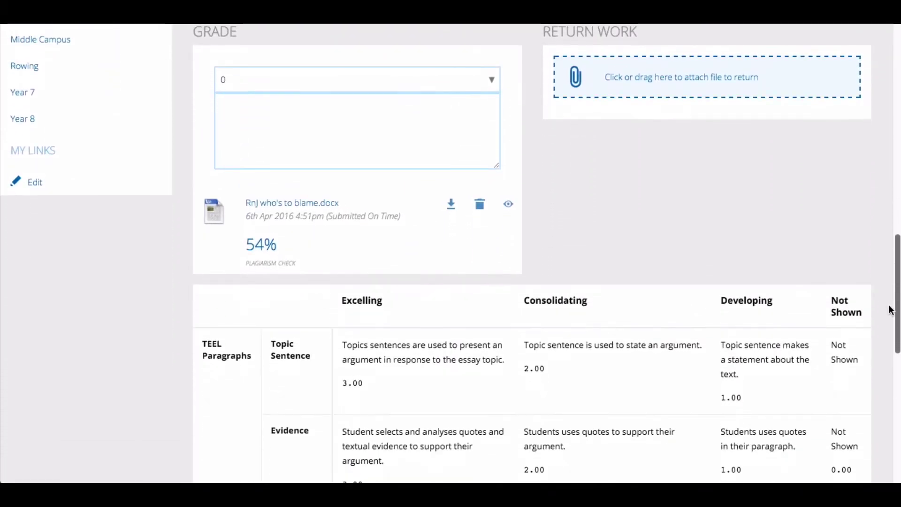
{"action": "left_click", "coordinate": [261, 245]}
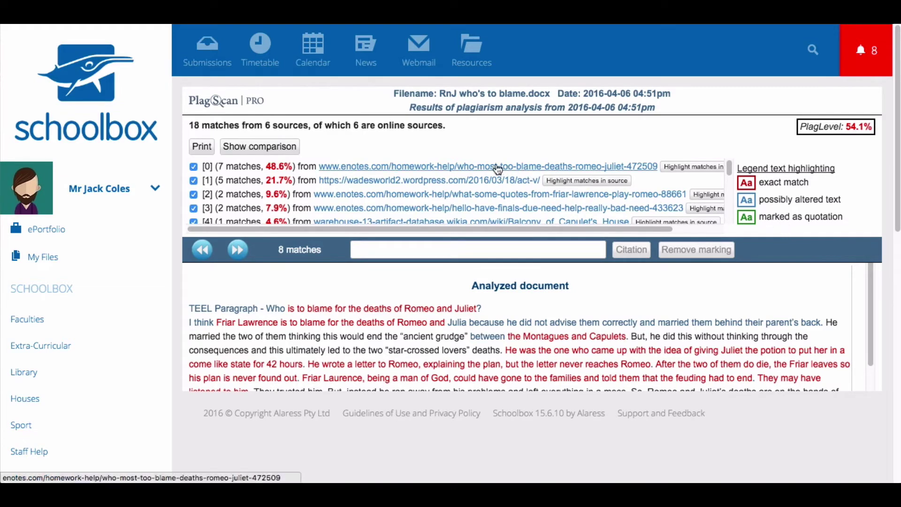
{"action": "scroll", "coordinate": [727, 174], "scroll_direction": "down", "scroll_amount": 3}
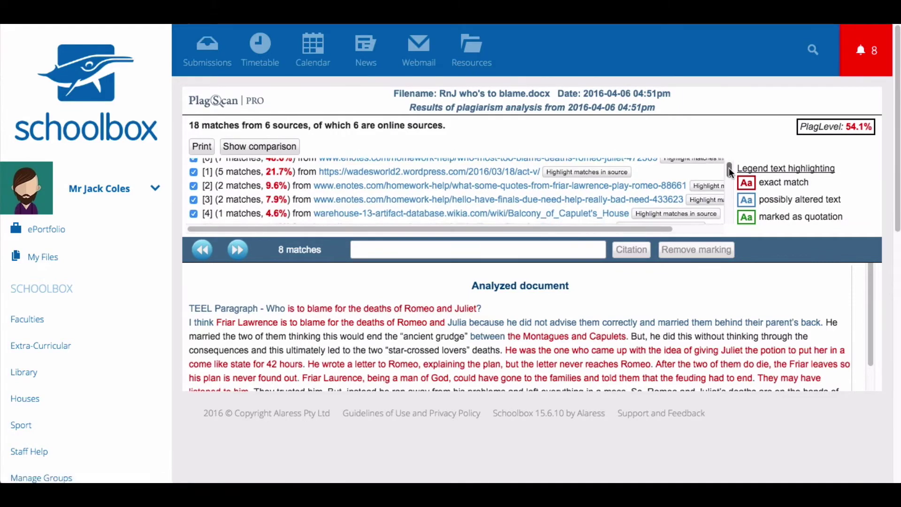
{"action": "scroll", "coordinate": [728, 184], "scroll_direction": "up", "scroll_amount": 3}
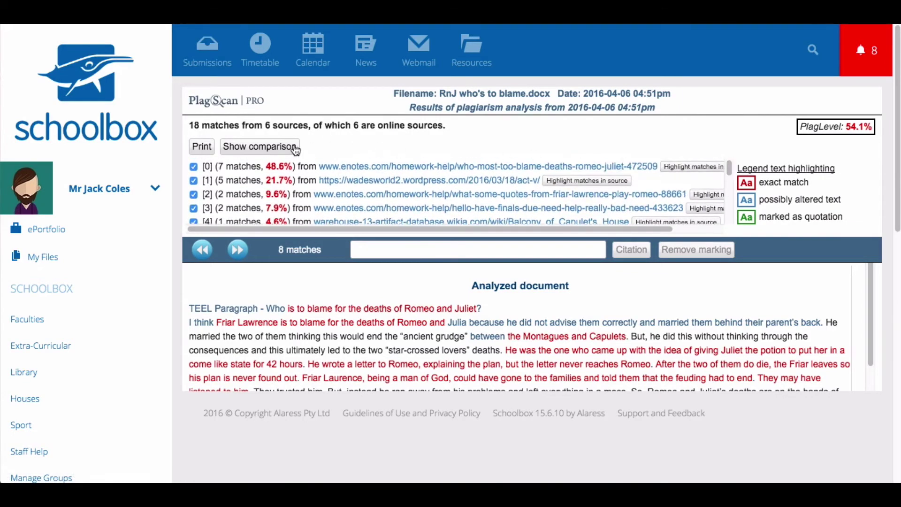
{"action": "left_click", "coordinate": [278, 149]}
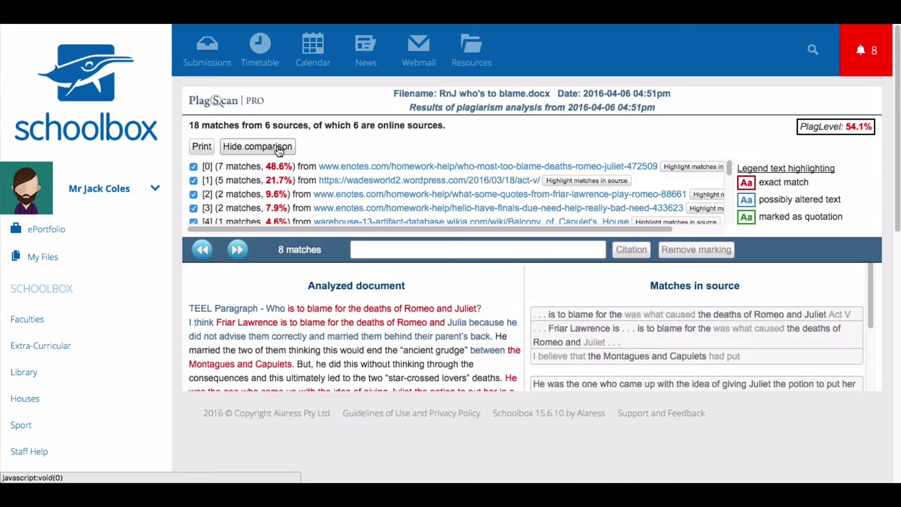
{"action": "left_click_drag", "start_coordinate": [872, 295], "coordinate": [857, 275]}
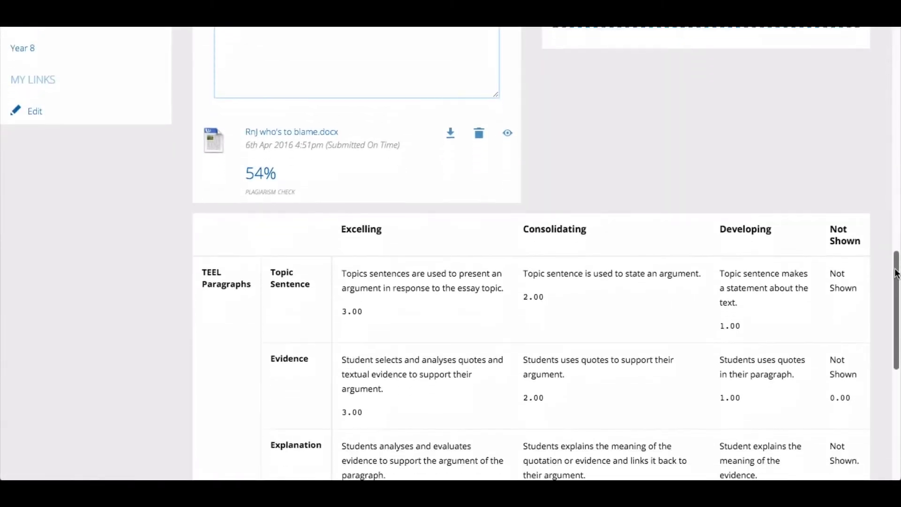
Step: Award Consolidating for Topic Sentence, Explanation and Link Sentence, and Developing for Evidence
{"action": "scroll", "coordinate": [896, 273], "scroll_direction": "down", "scroll_amount": 4}
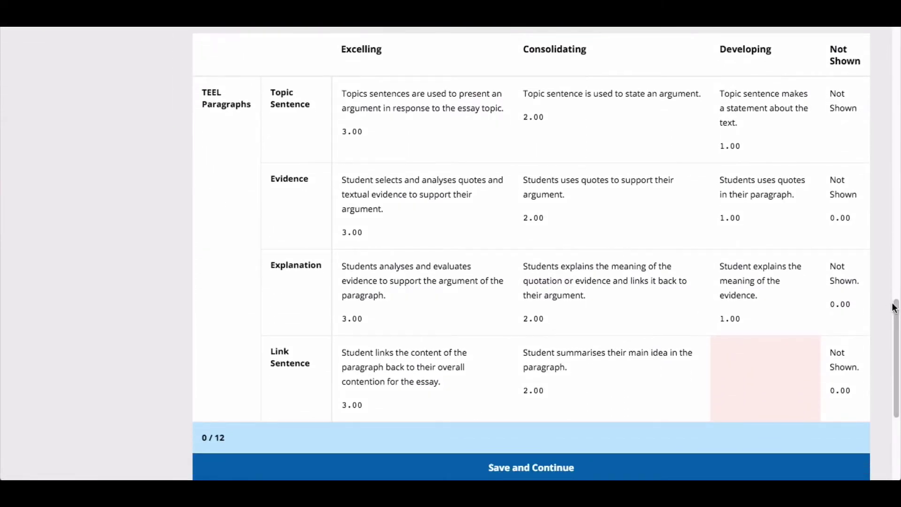
{"action": "left_click", "coordinate": [640, 139]}
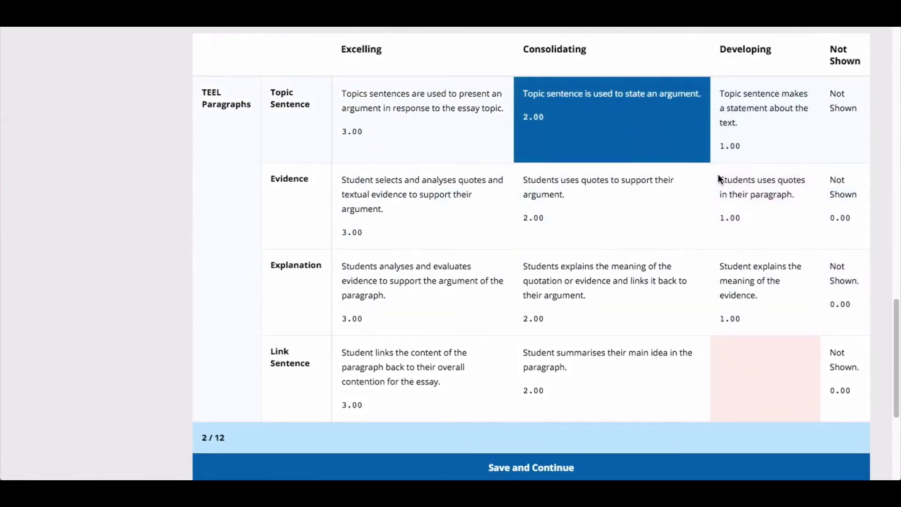
{"action": "left_click", "coordinate": [755, 204]}
{"action": "left_click", "coordinate": [654, 283]}
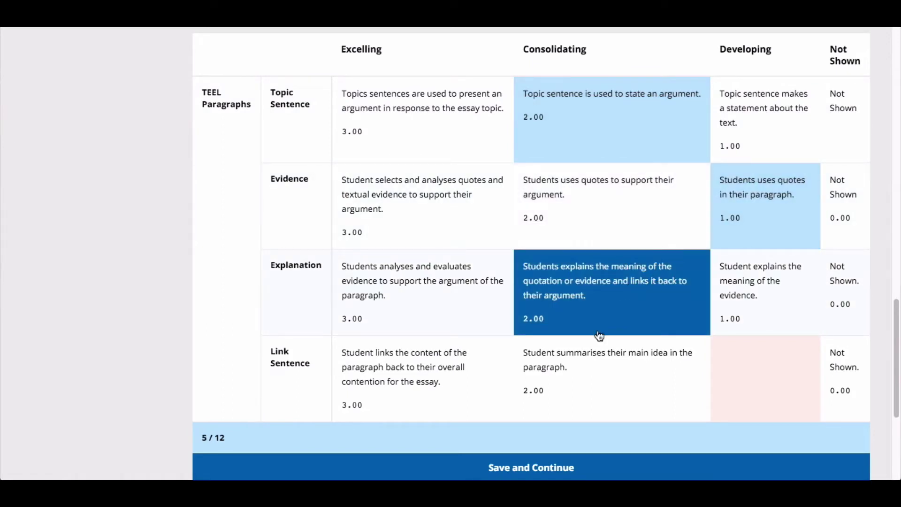
{"action": "left_click", "coordinate": [571, 392]}
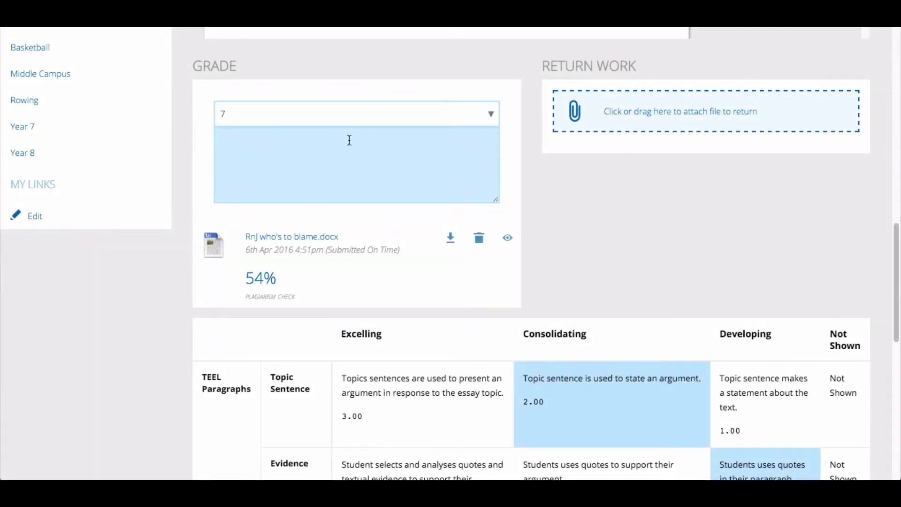
{"action": "left_click", "coordinate": [487, 117]}
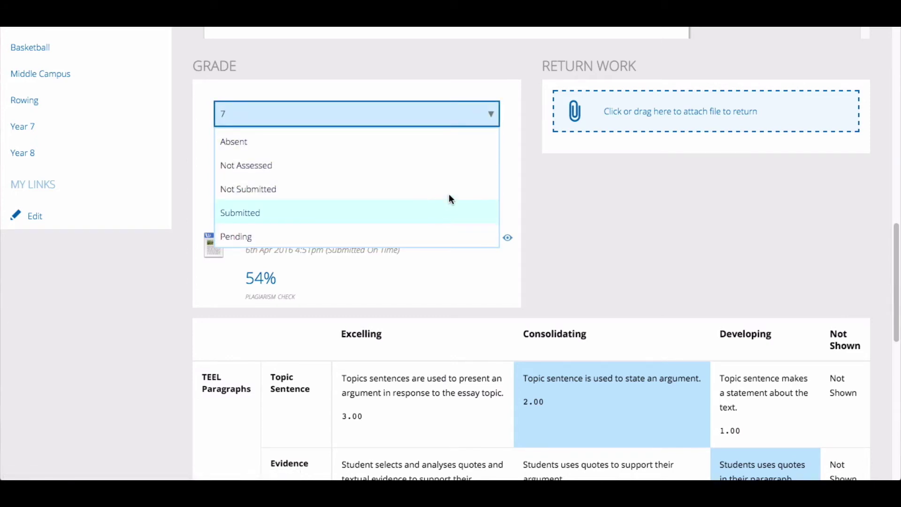
Step: Confirm the grade of 7 and comment 'Please see attachment for example of a high-level response.'
{"action": "type", "text": "7"}
{"action": "left_click", "coordinate": [550, 174]}
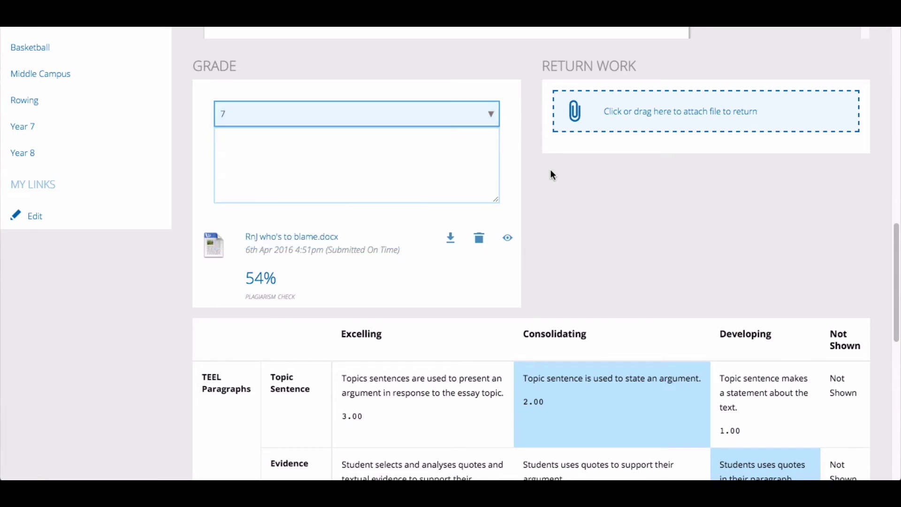
{"action": "left_click", "coordinate": [422, 147]}
{"action": "type", "text": "Pl"}
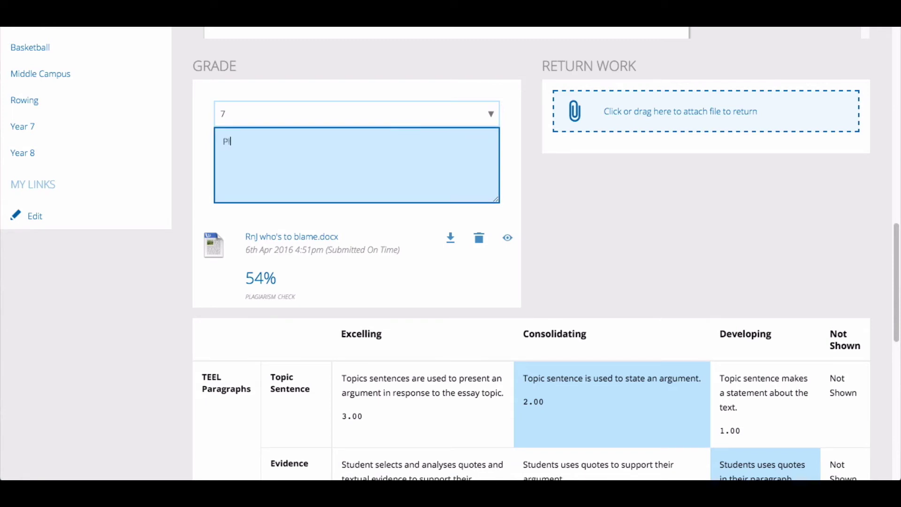
{"action": "type", "text": "ease see attachment for examp"}
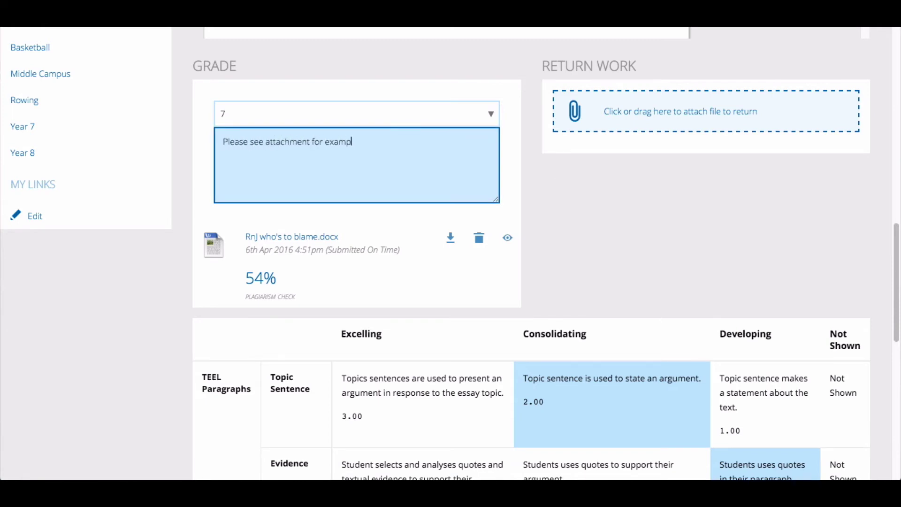
{"action": "type", "text": "le of a high-level response."}
Step: Attach High Range Sample Response.pdf to the returned work
{"action": "left_click_drag", "start_coordinate": [898, 230], "coordinate": [758, 116]}
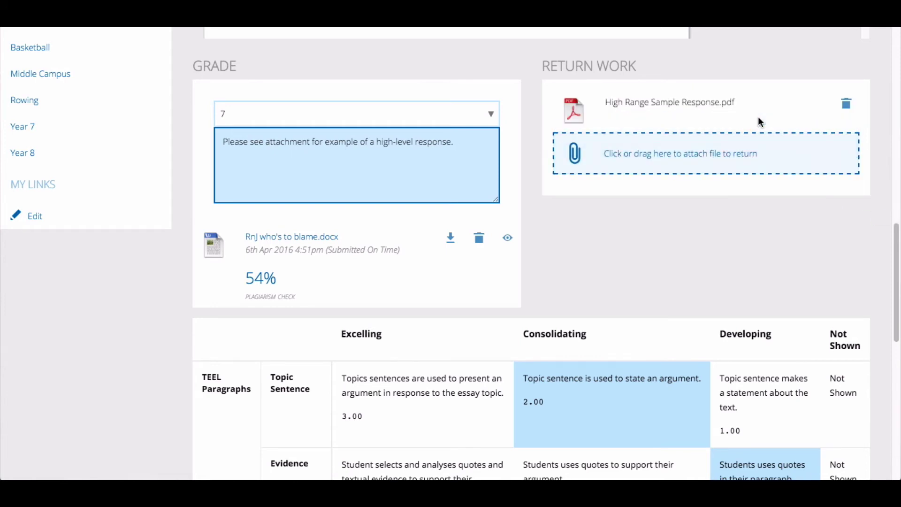
{"action": "left_click", "coordinate": [730, 158]}
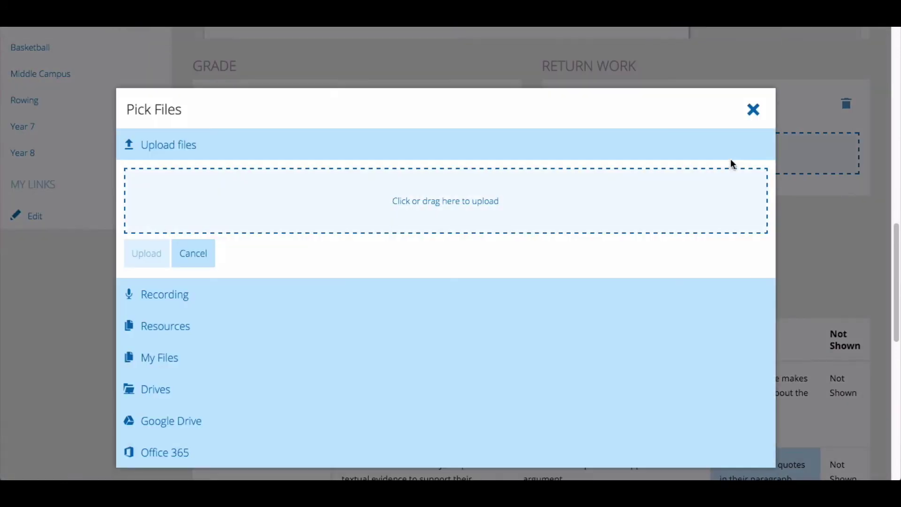
{"action": "left_click", "coordinate": [476, 202]}
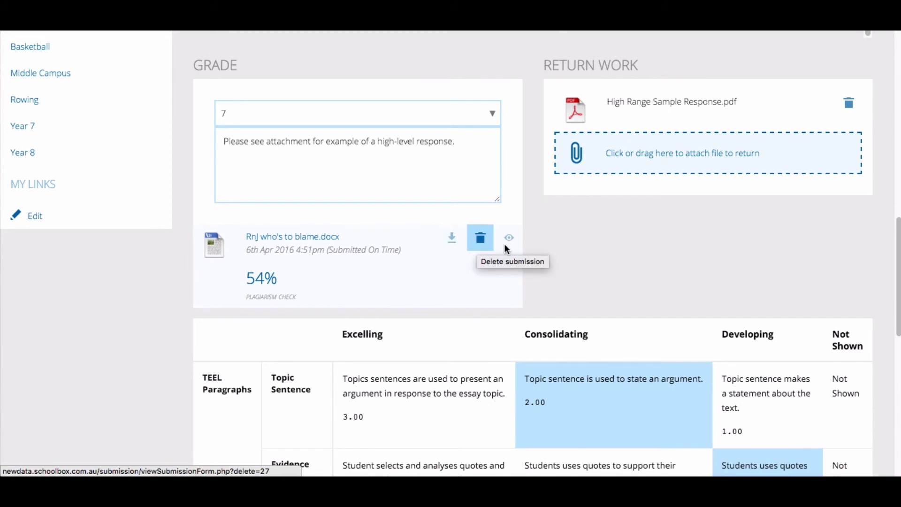
{"action": "scroll", "coordinate": [898, 263], "scroll_direction": "up", "scroll_amount": 1}
Step: Scroll past the rubric and save this student's grading with Save and Continue
{"action": "left_click_drag", "start_coordinate": [898, 263], "coordinate": [877, 83]}
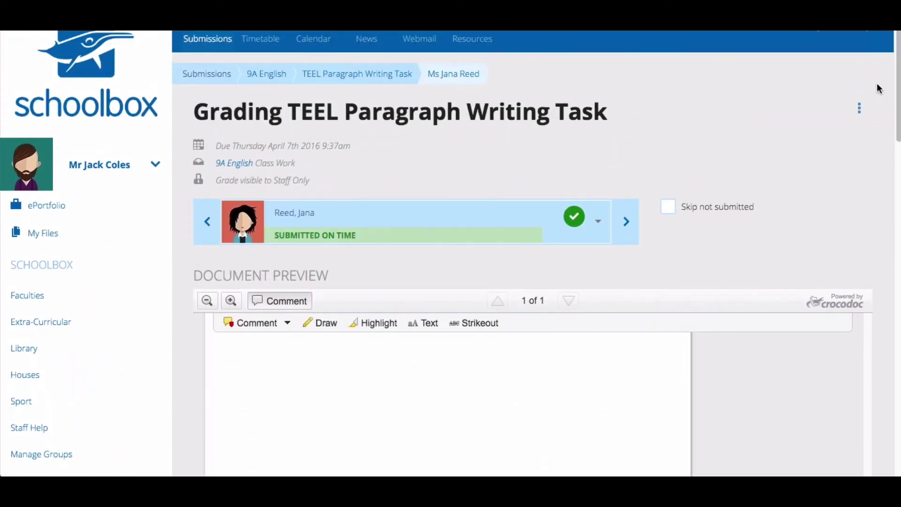
{"action": "left_click", "coordinate": [860, 111]}
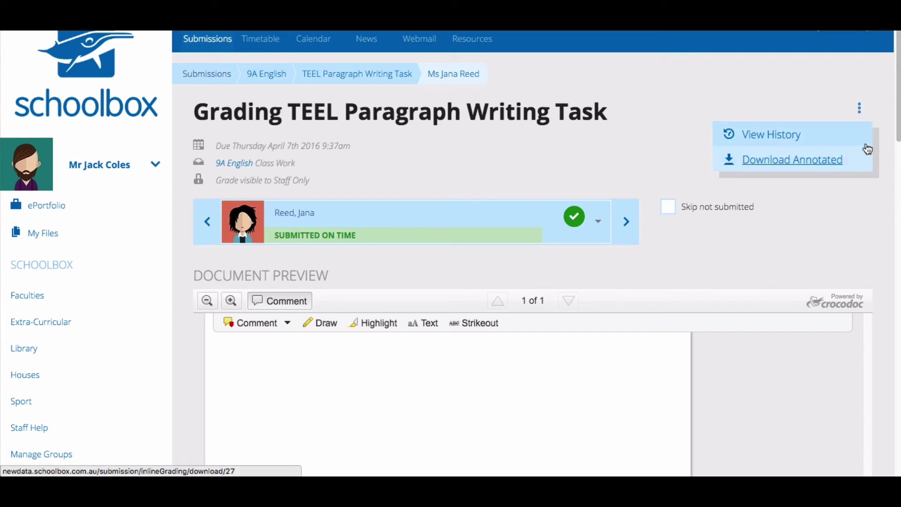
{"action": "left_click", "coordinate": [878, 115]}
{"action": "left_click_drag", "start_coordinate": [898, 107], "coordinate": [889, 410]}
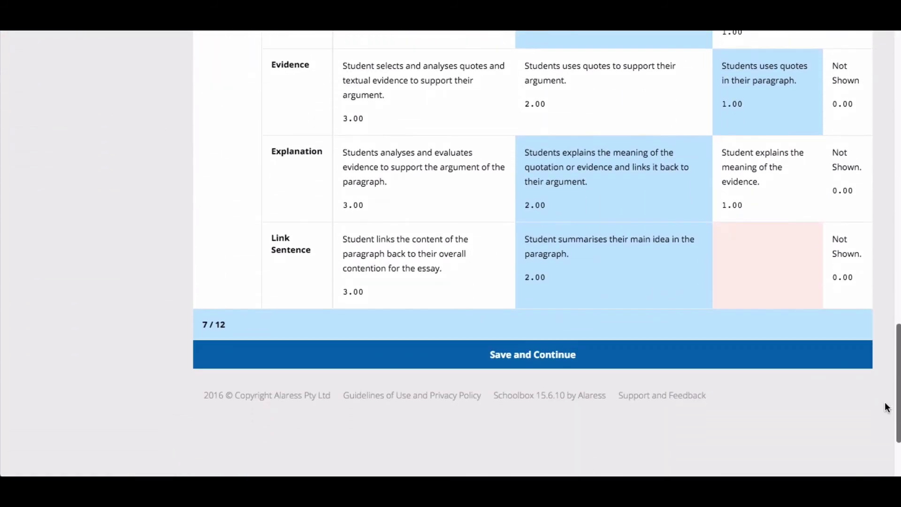
{"action": "left_click", "coordinate": [709, 357]}
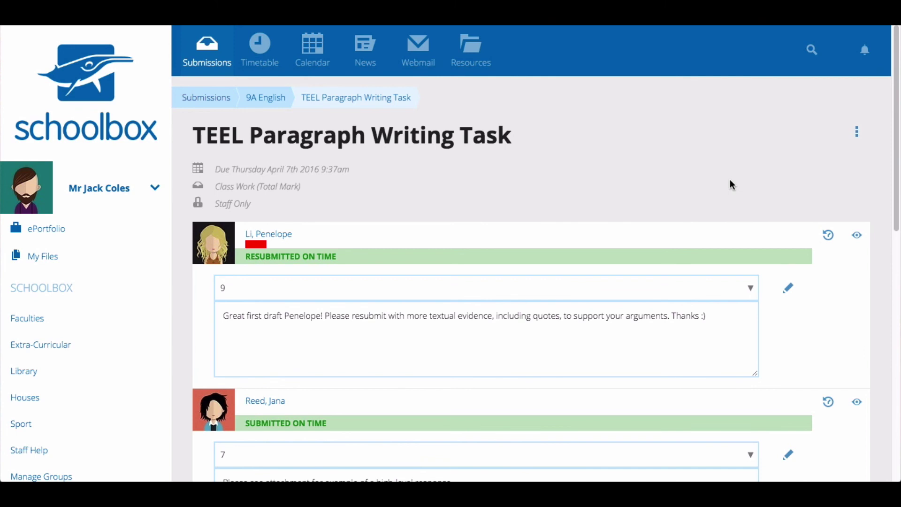
Step: Choose Modify for the TEEL task and open the Mark Visibility dropdown, currently Staff Only
{"action": "left_click", "coordinate": [858, 133]}
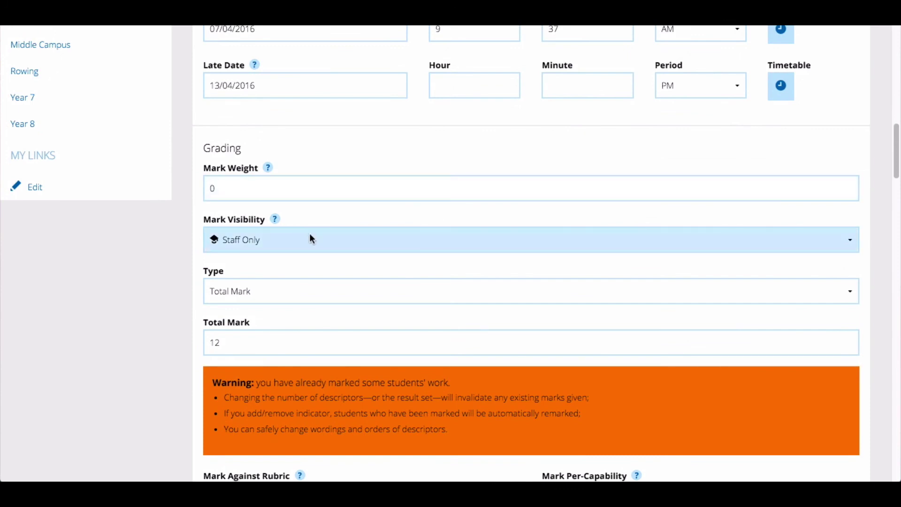
{"action": "left_click", "coordinate": [289, 240]}
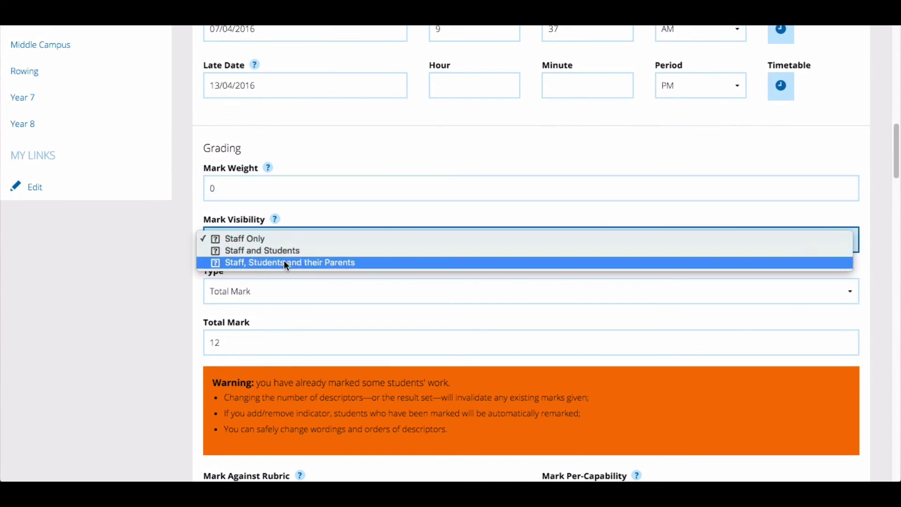